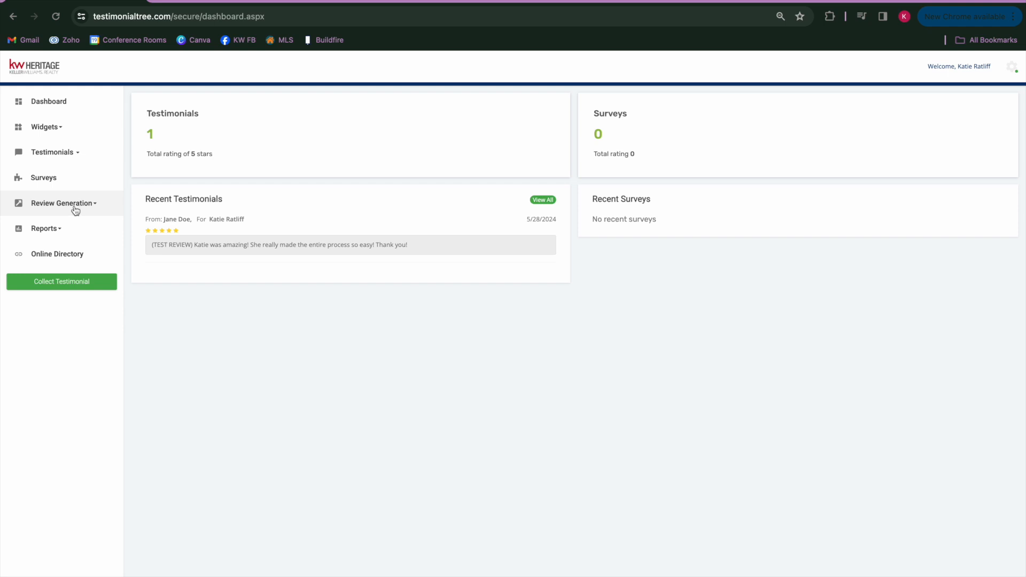
Open the Review Generation management page, turn on Disable Inheritance and save the setting
left_click(75, 211)
left_click(32, 231)
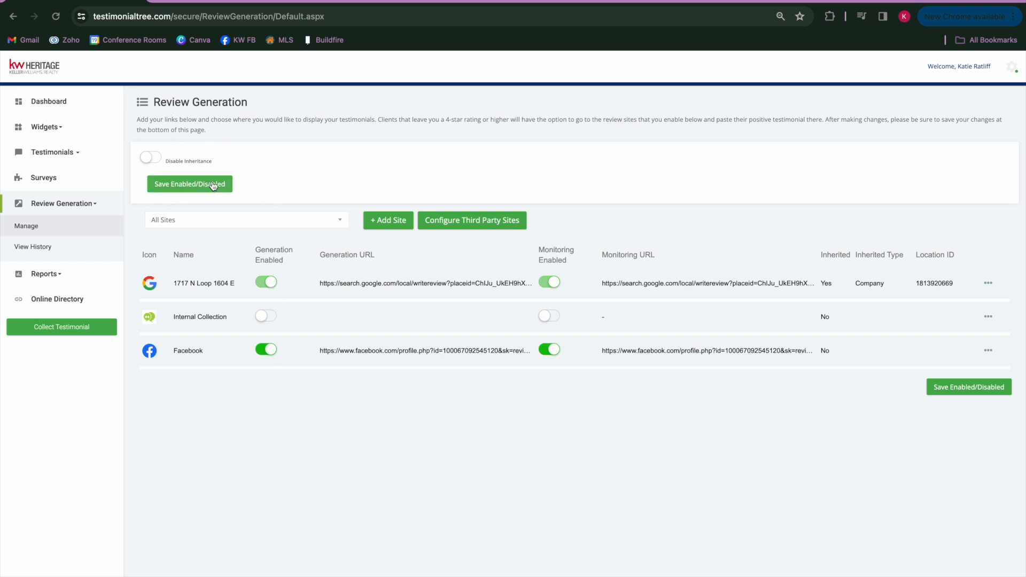
left_click(151, 159)
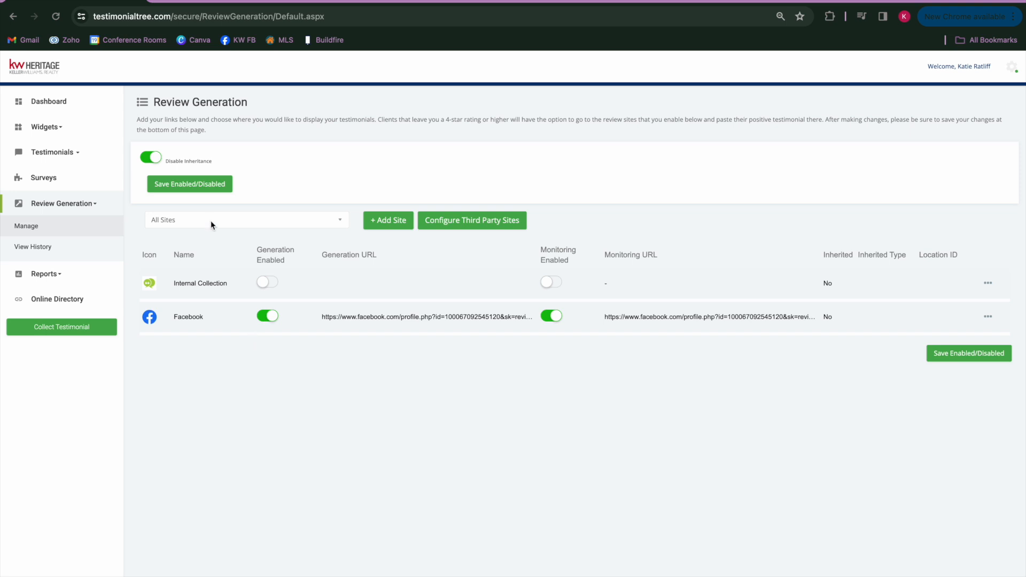
left_click(202, 185)
Search the help knowledge base for "Google business" and open the article on adding a Google Business Profile link to Review Generation
left_click(21, 574)
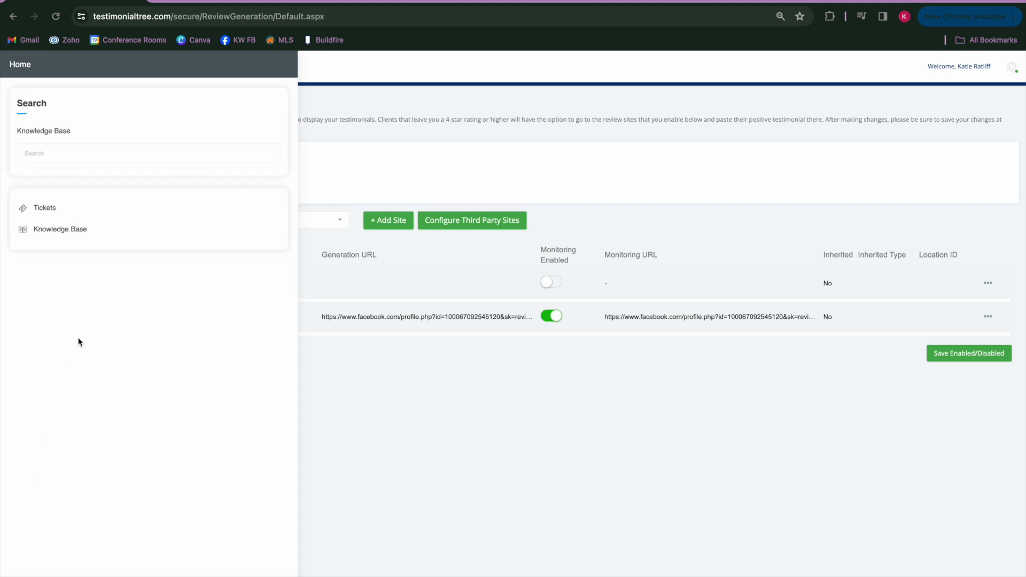
left_click(59, 155)
type("Google business")
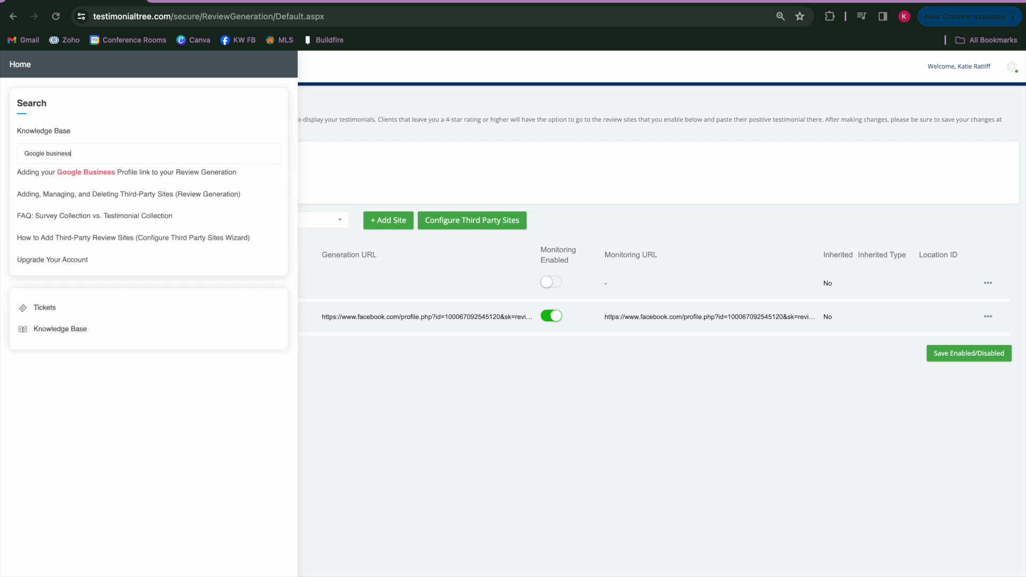
left_click(121, 173)
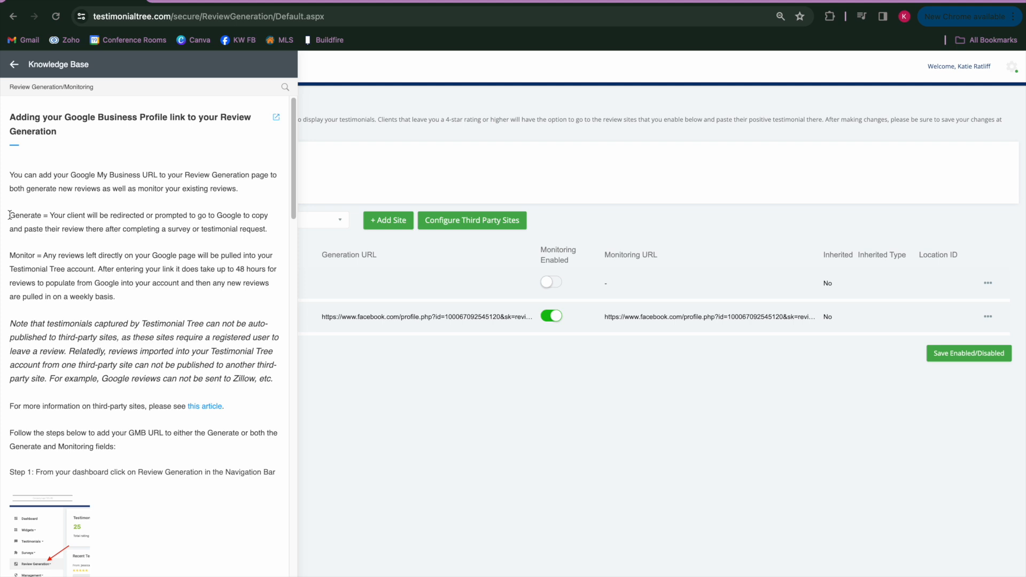
Read the article's Generate and Monitor definitions and its instructions through Step 4
left_click_drag(9, 215, 48, 216)
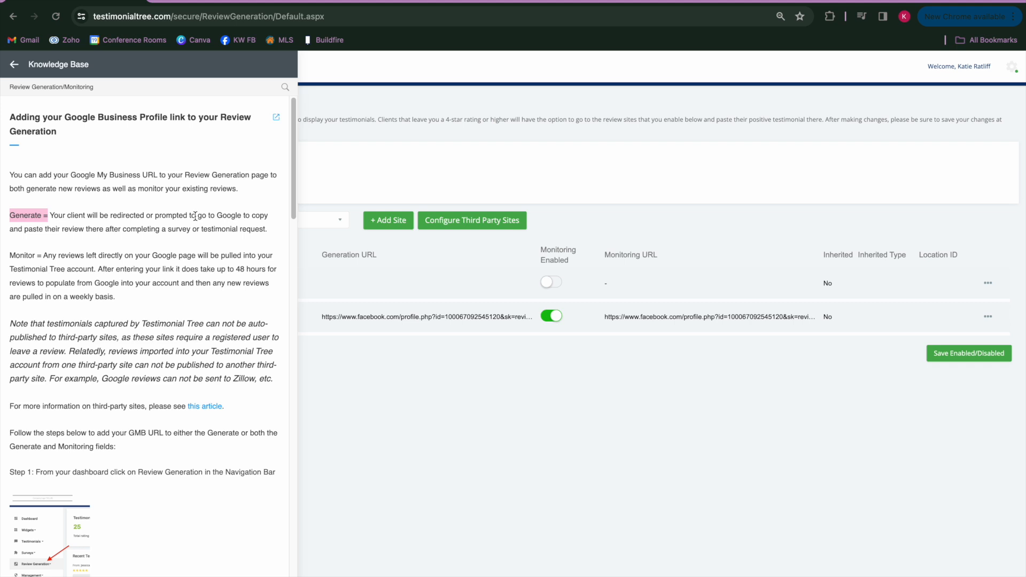
double_click(16, 256)
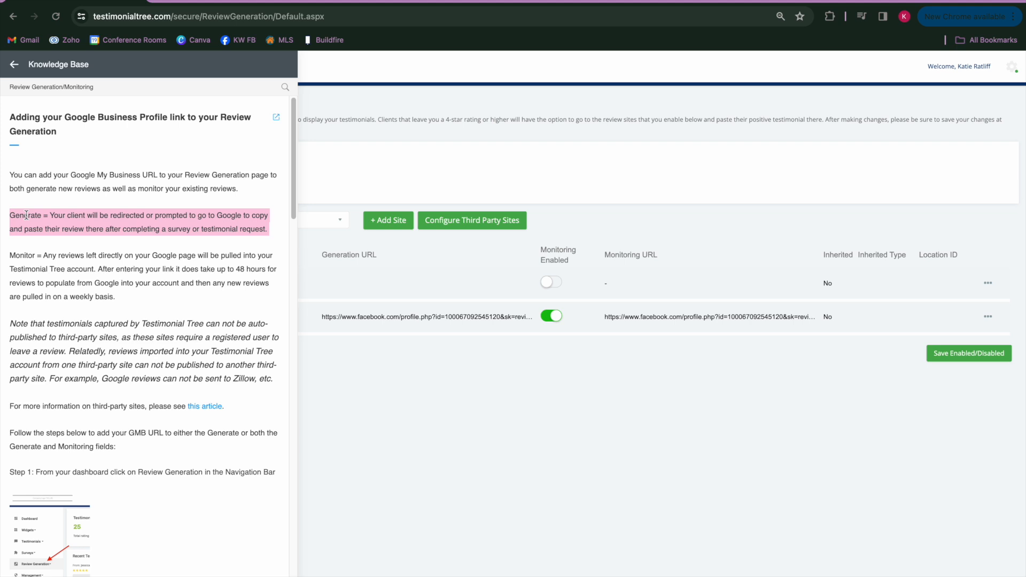
left_click(48, 252)
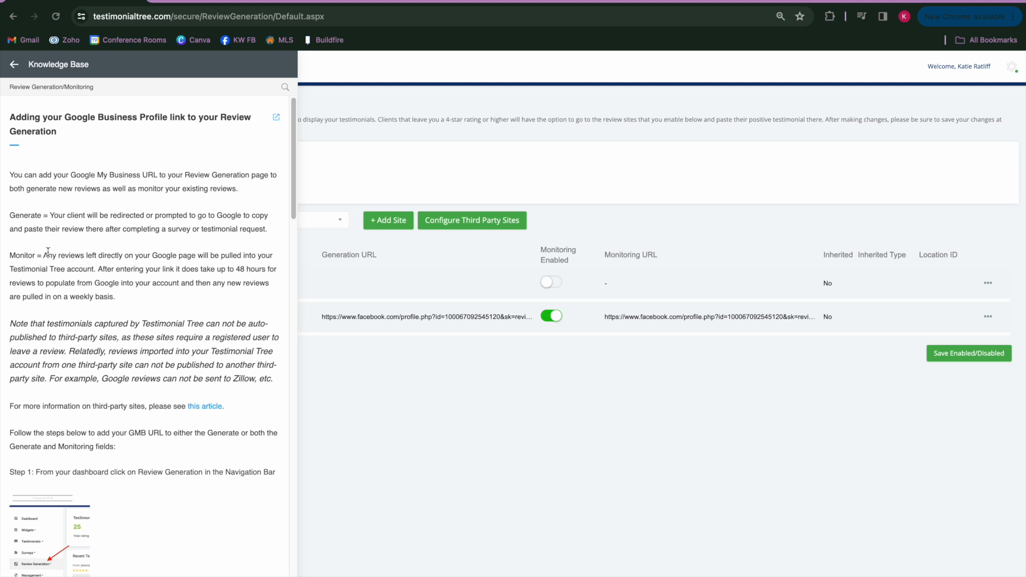
scroll(48, 252, "down", 5)
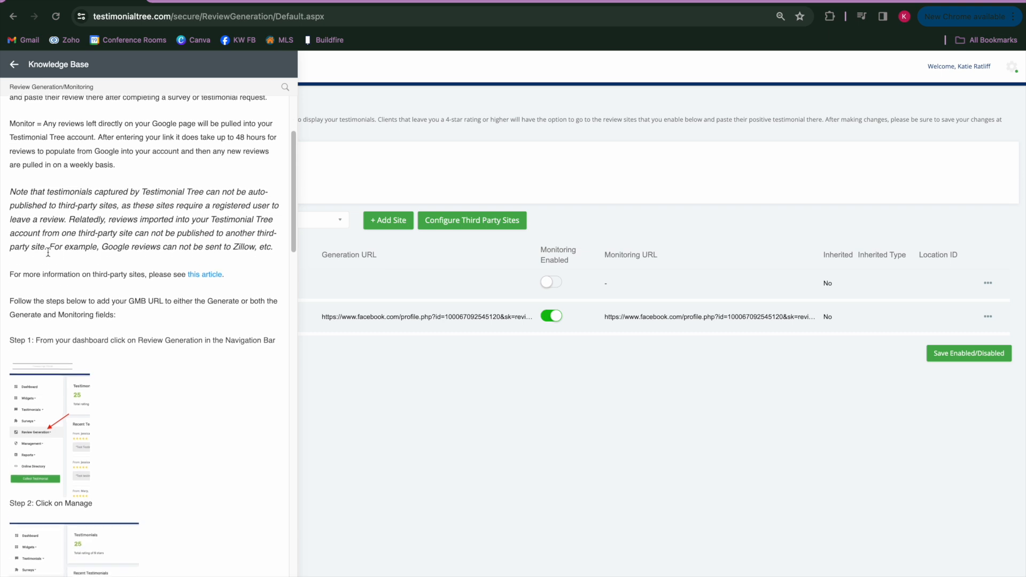
scroll(47, 255, "down", 7)
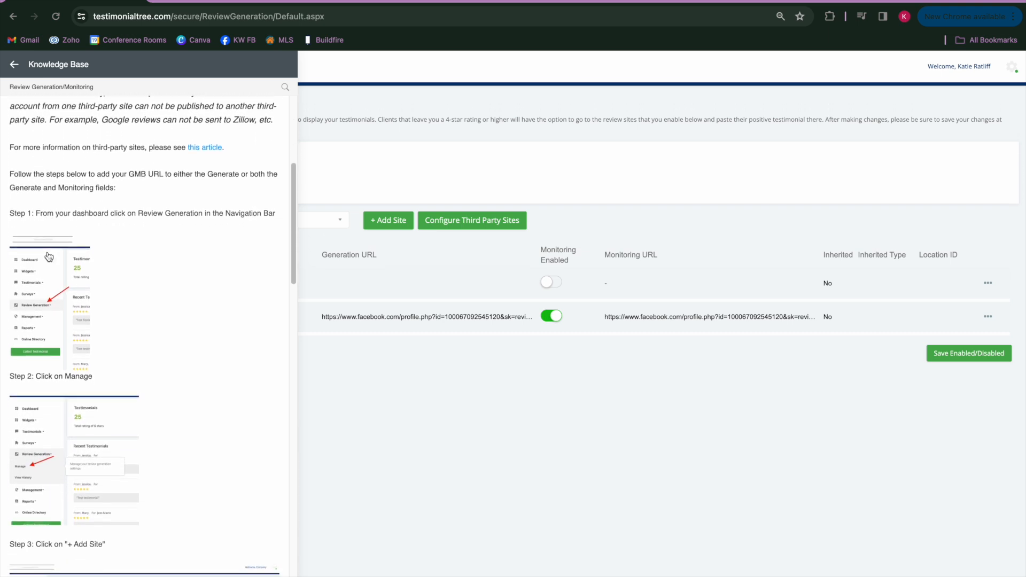
scroll(49, 257, "down", 3)
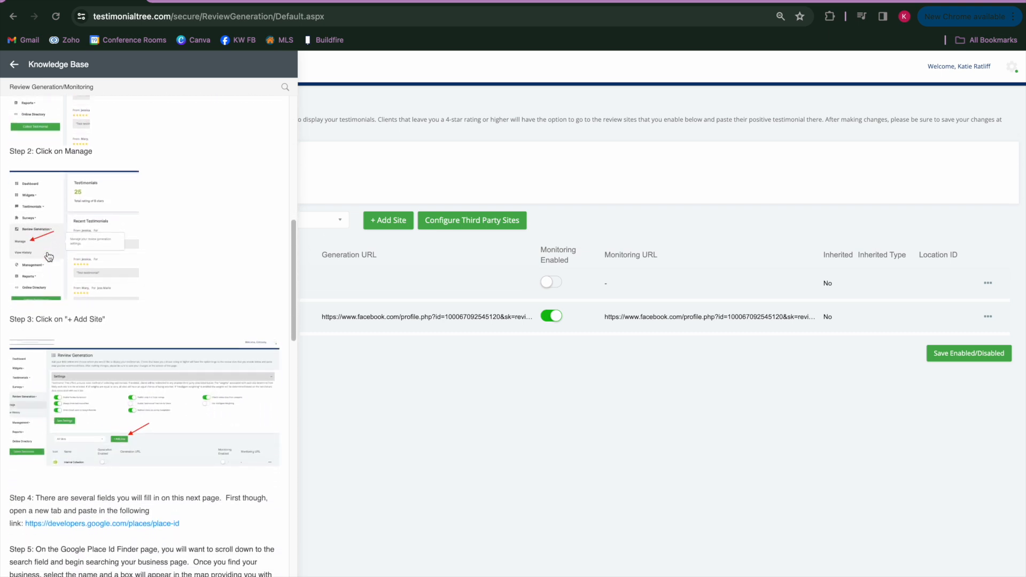
scroll(49, 256, "down", 4)
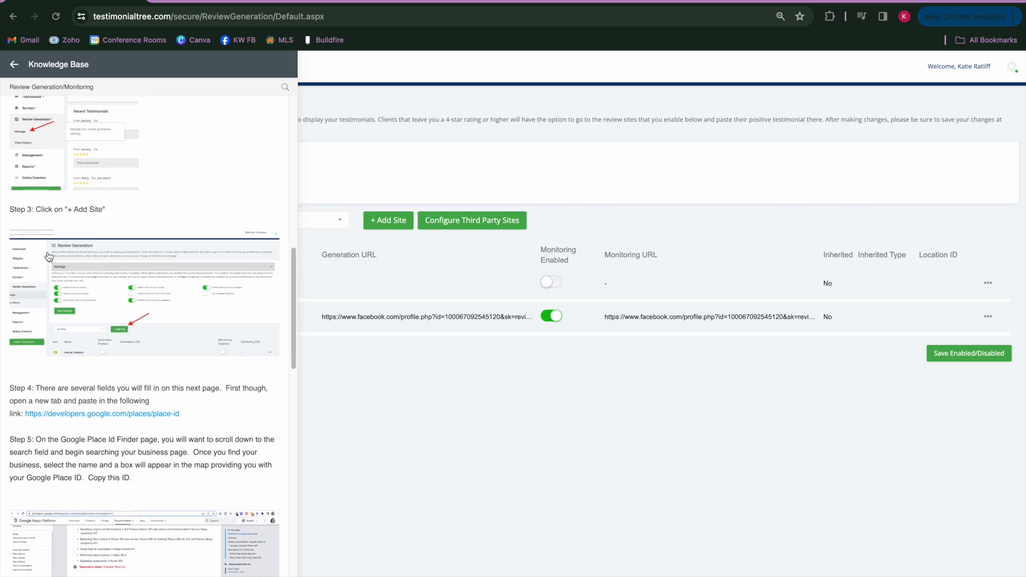
left_click_drag(11, 336, 35, 338)
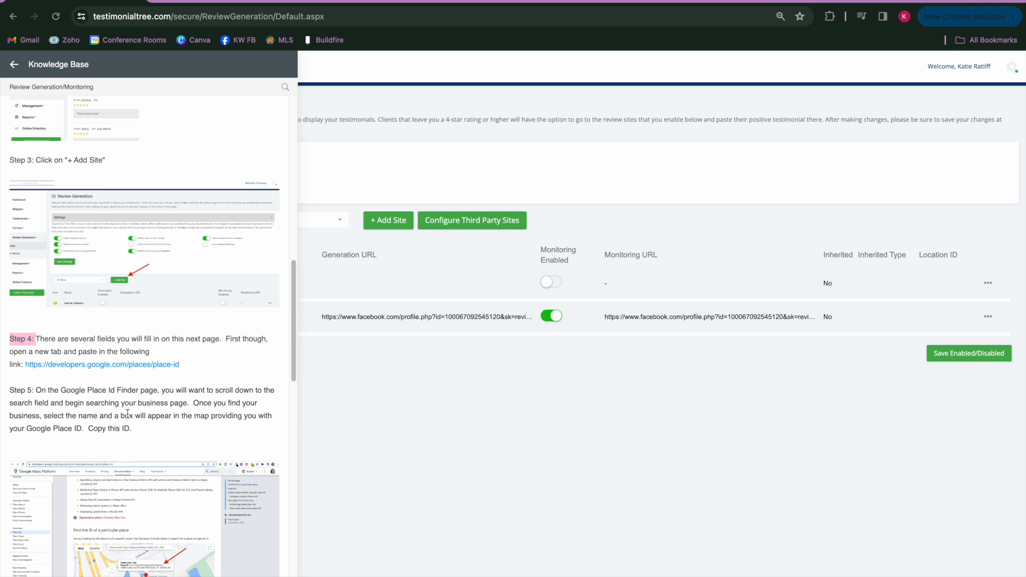
Open the article's developers.google.com/places/place-id link in a new browser tab and switch to it
right_click(102, 366)
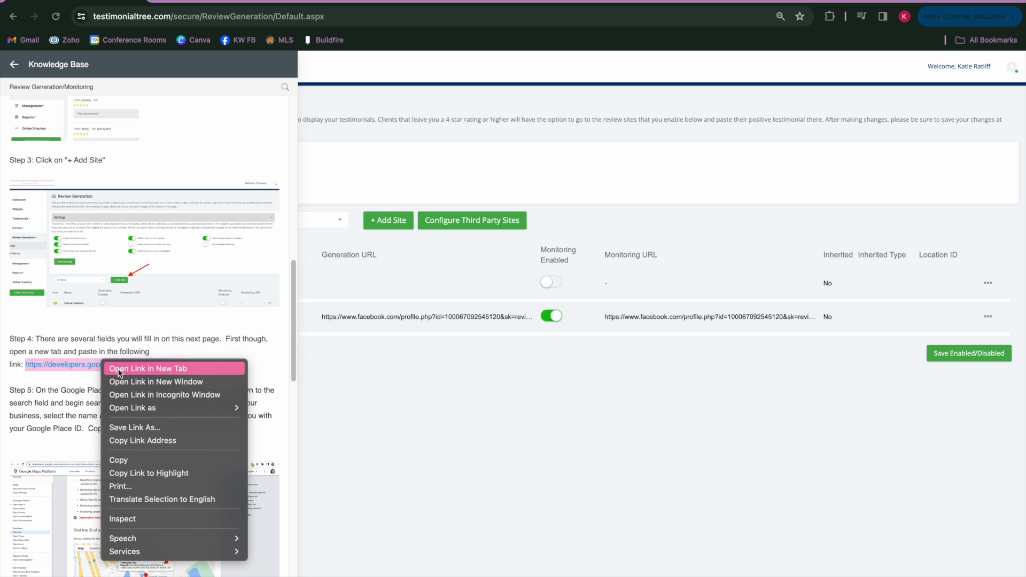
left_click(119, 369)
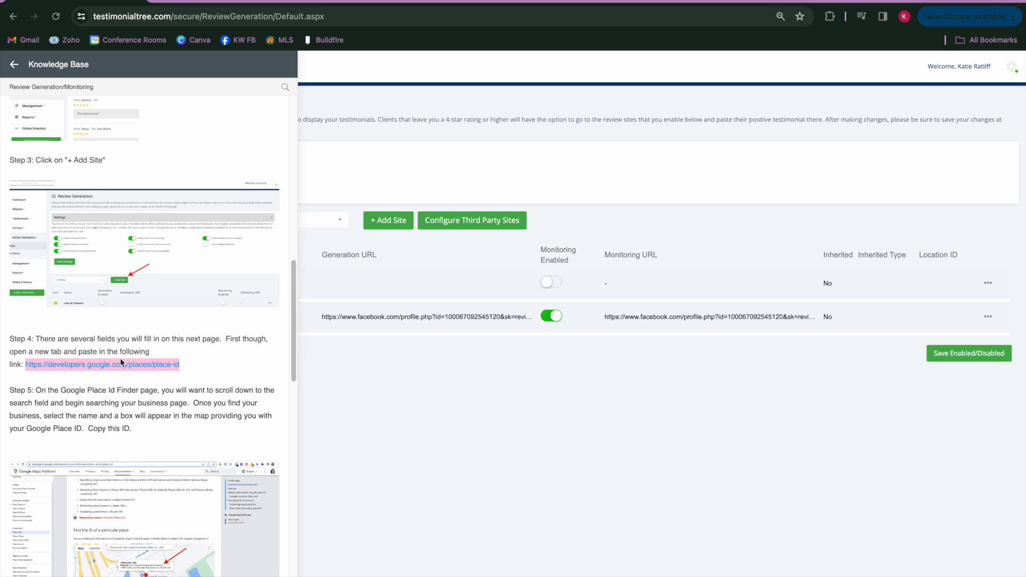
left_click(214, 1)
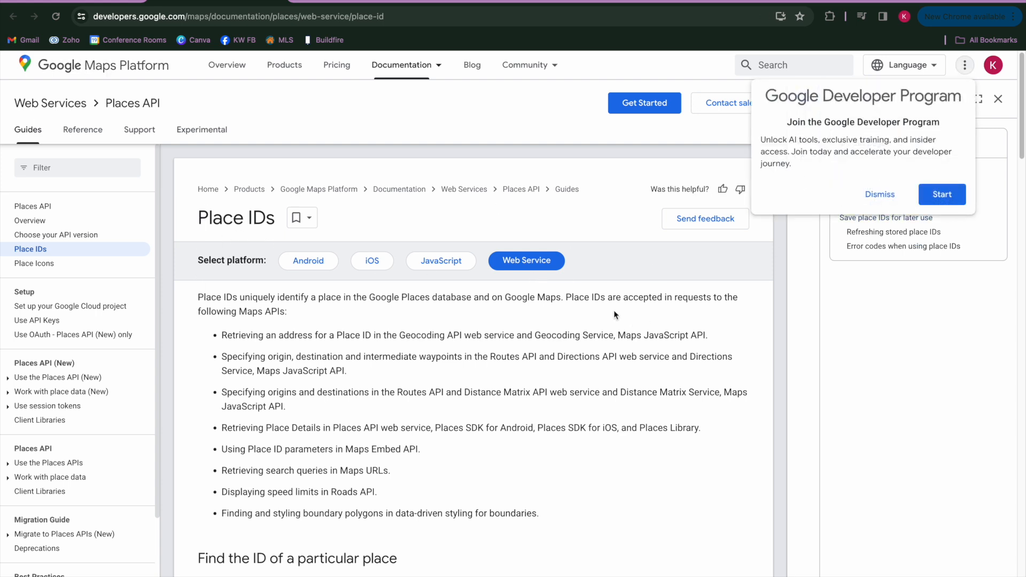
Search the place ID finder map for "Keller Williams" and select Keller Williams Heritage in San Antonio
scroll(613, 311, "down", 4)
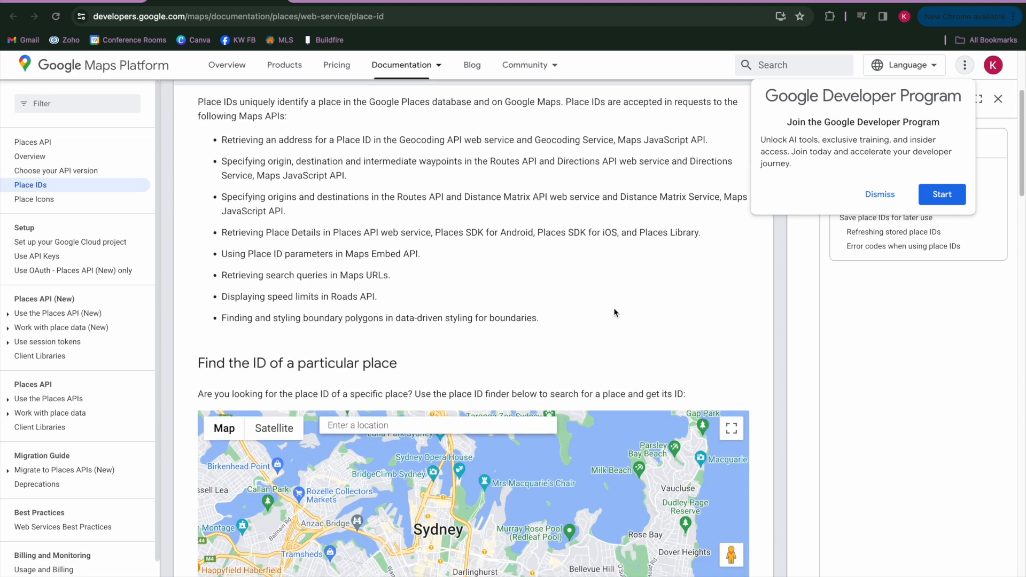
scroll(614, 313, "down", 3)
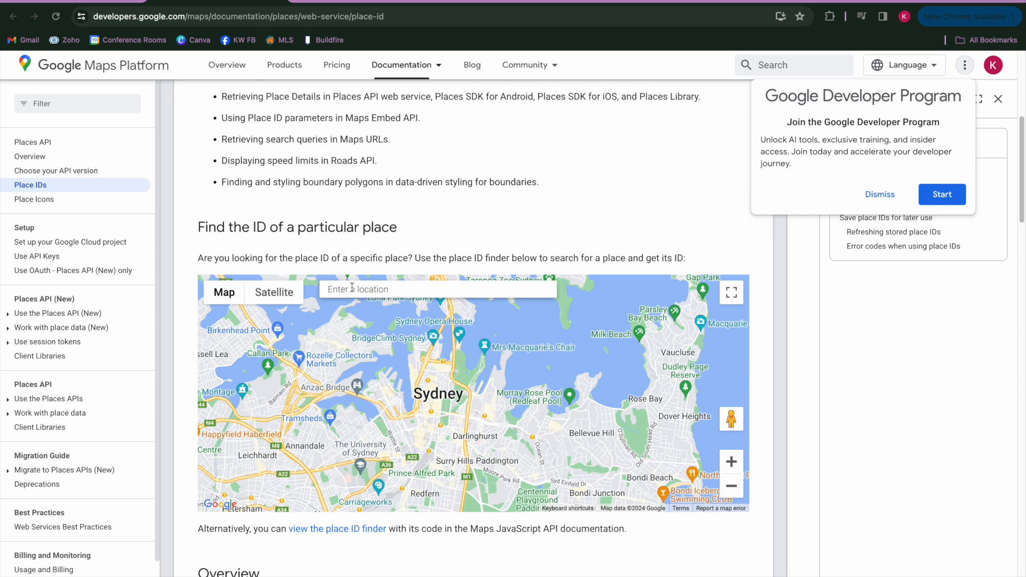
left_click(352, 289)
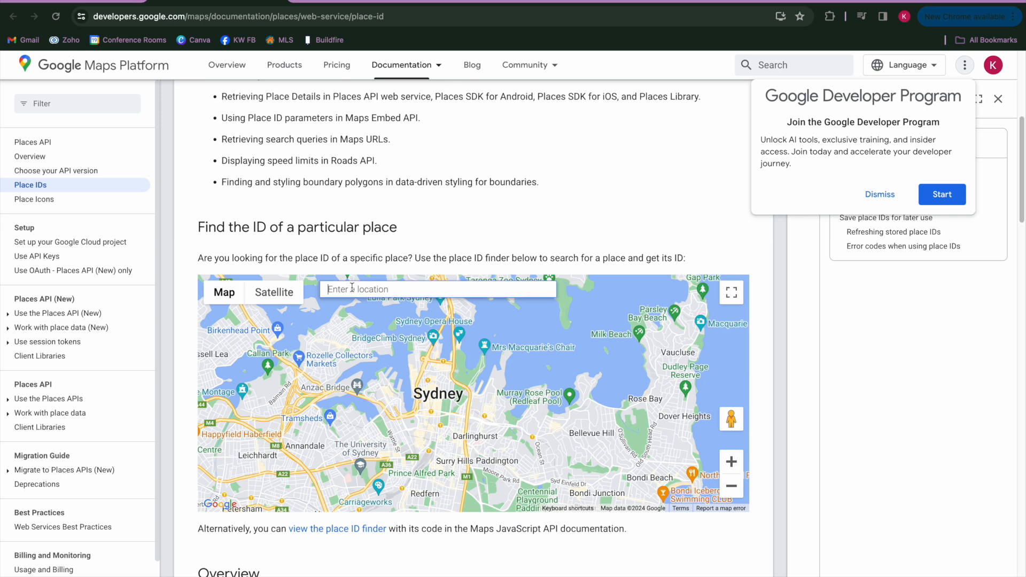
type("Keller")
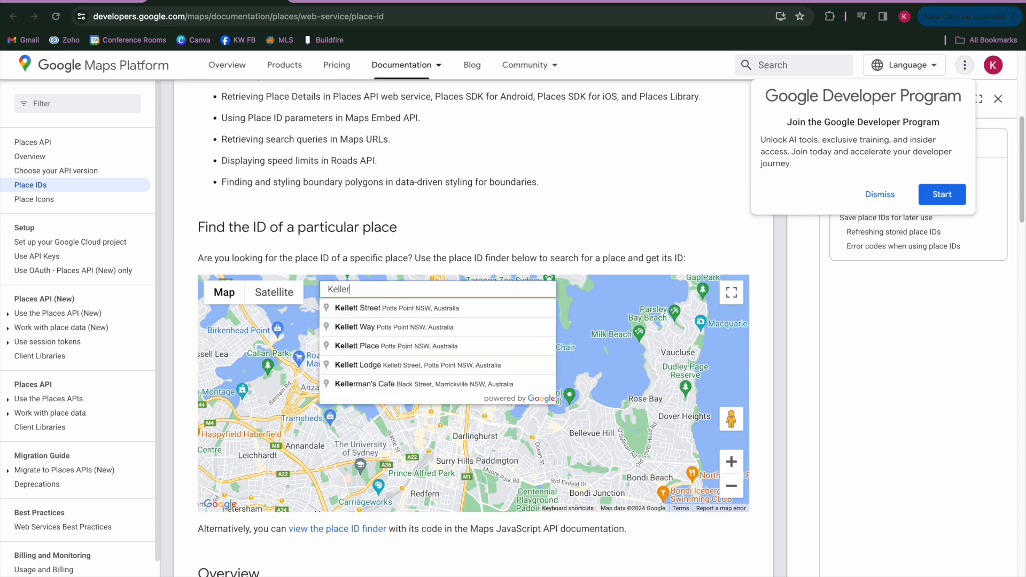
type(" William")
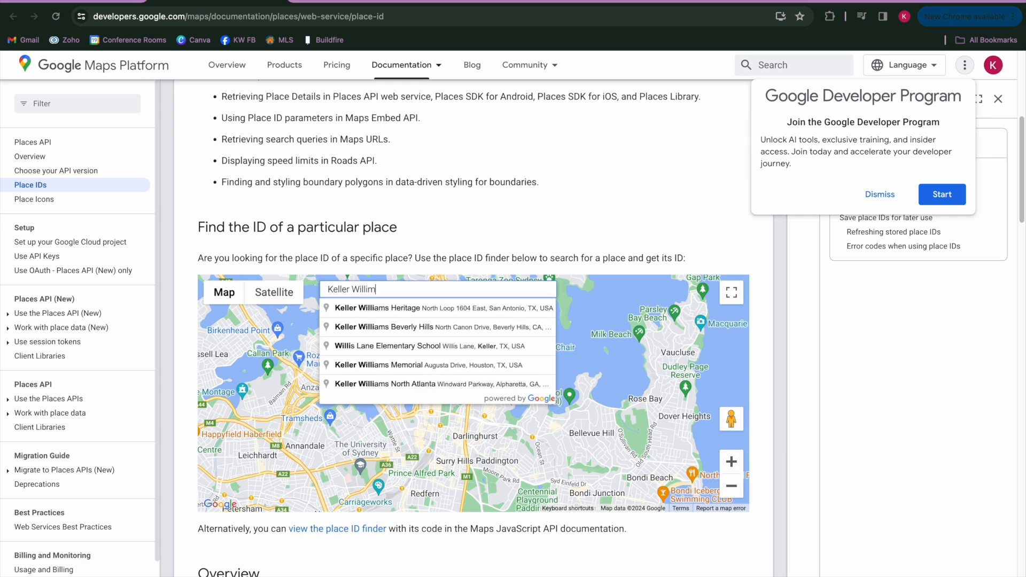
type("s")
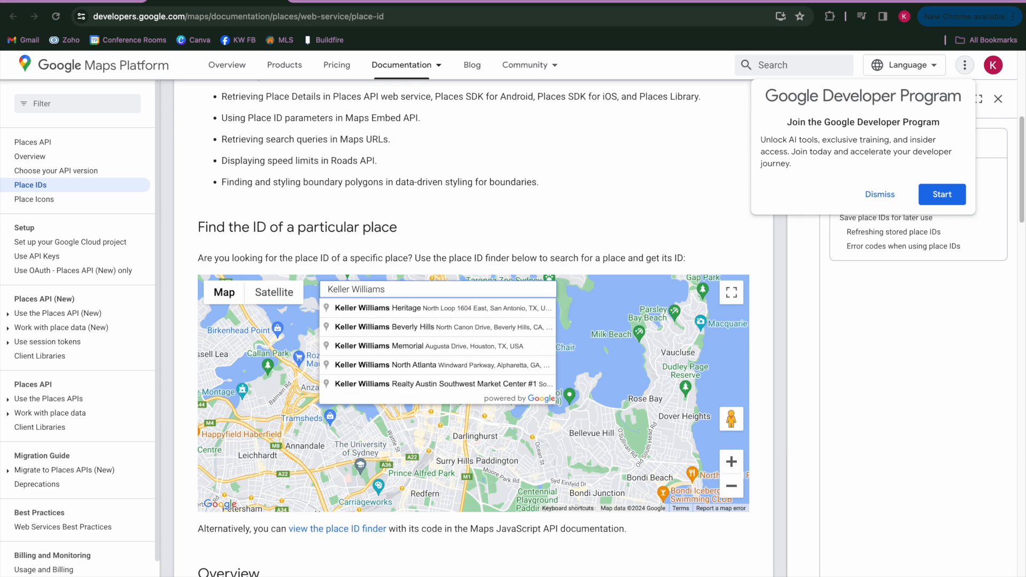
left_click(362, 309)
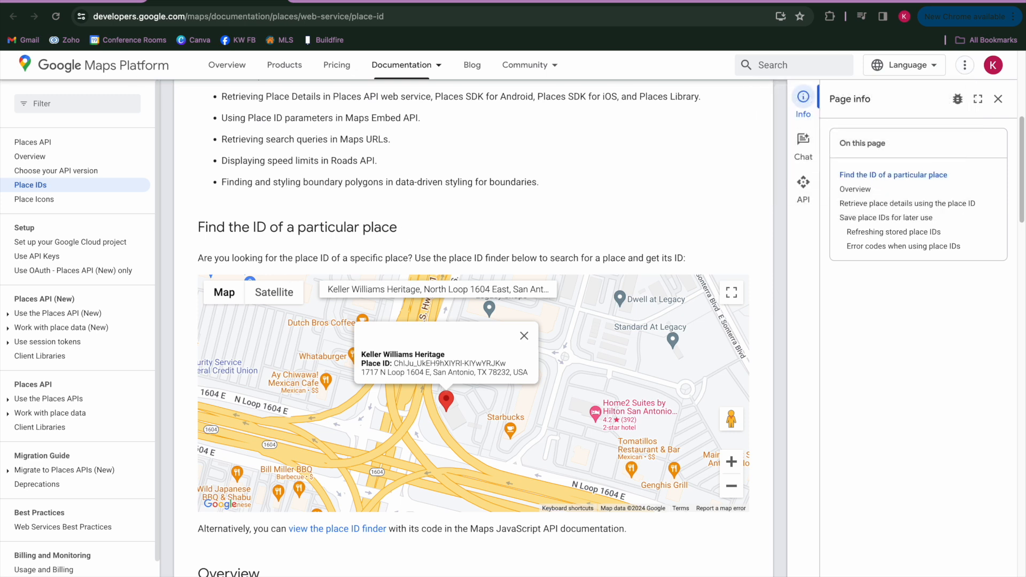
Return to the Testimonial Tree help article and copy the base Google write-review URL from Step 6
left_click(68, 5)
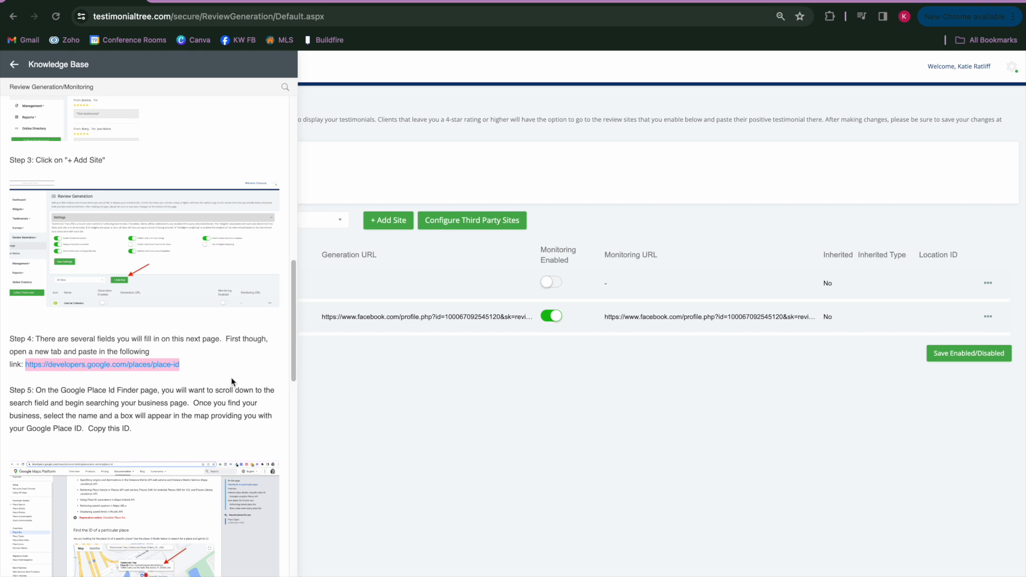
scroll(231, 378, "down", 4)
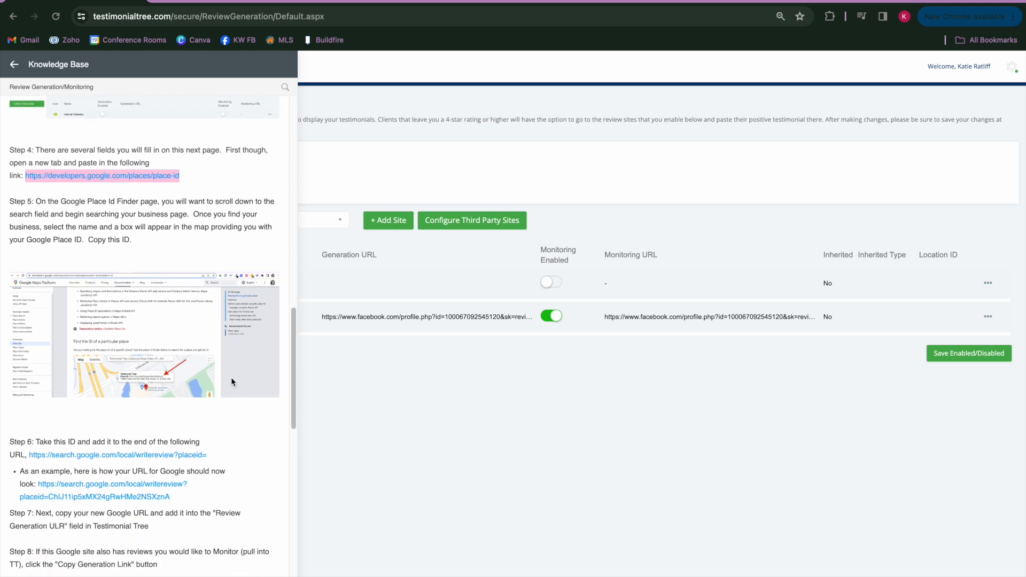
scroll(231, 378, "down", 2)
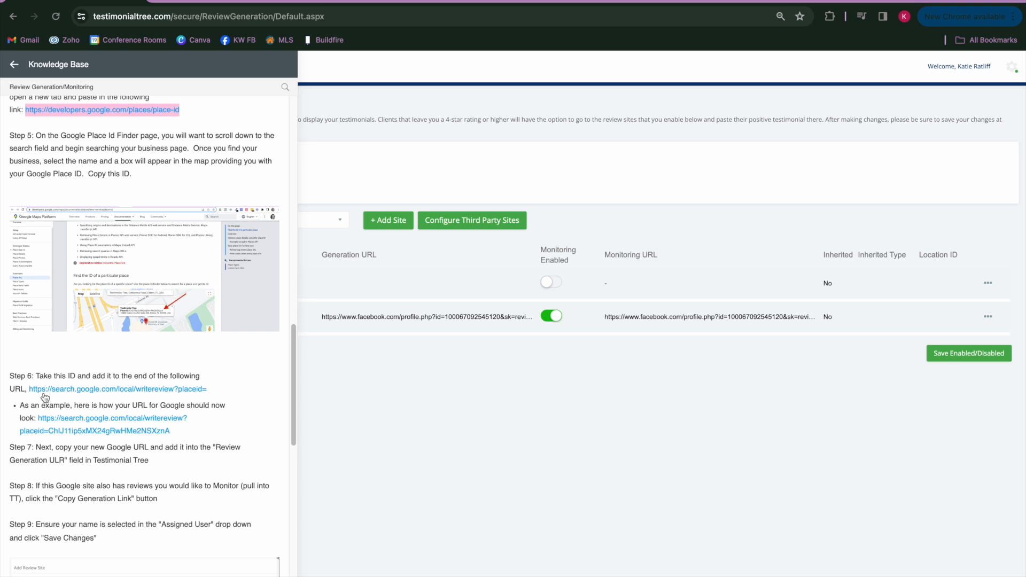
right_click(67, 389)
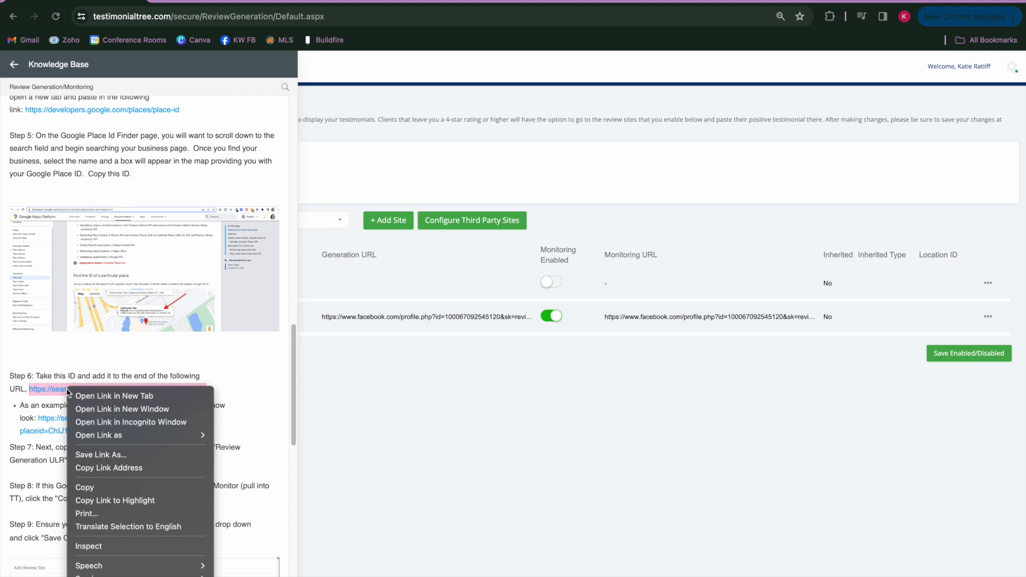
left_click(86, 488)
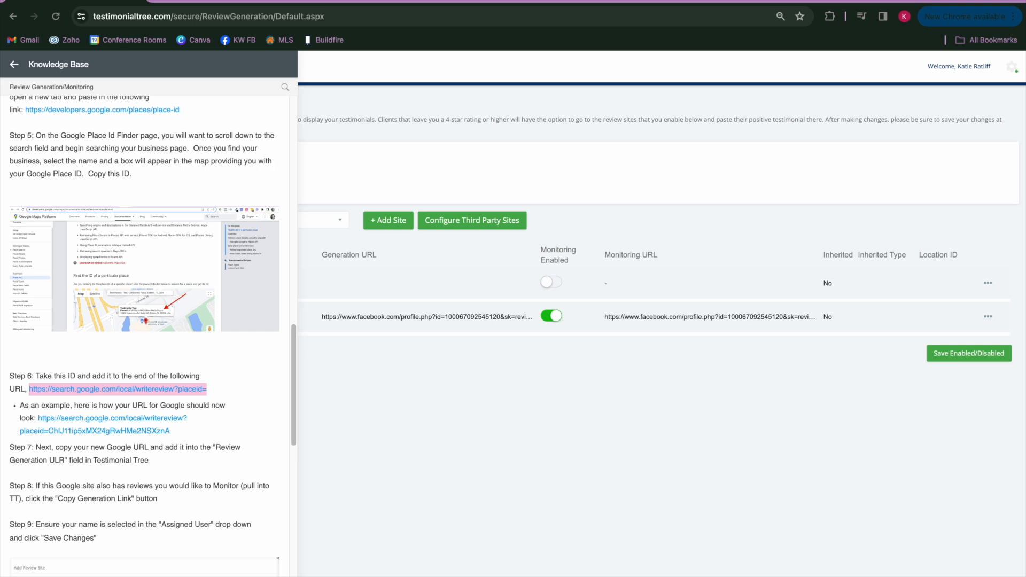
Close the help article, start adding a Google review site, and paste the copied base URL as its Review Generation URL
left_click(376, 437)
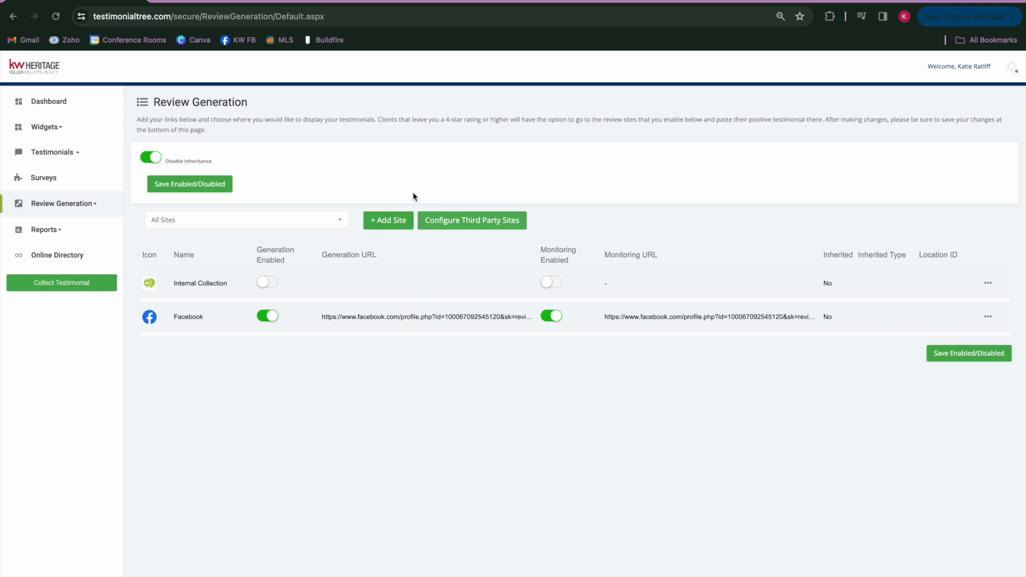
left_click(381, 224)
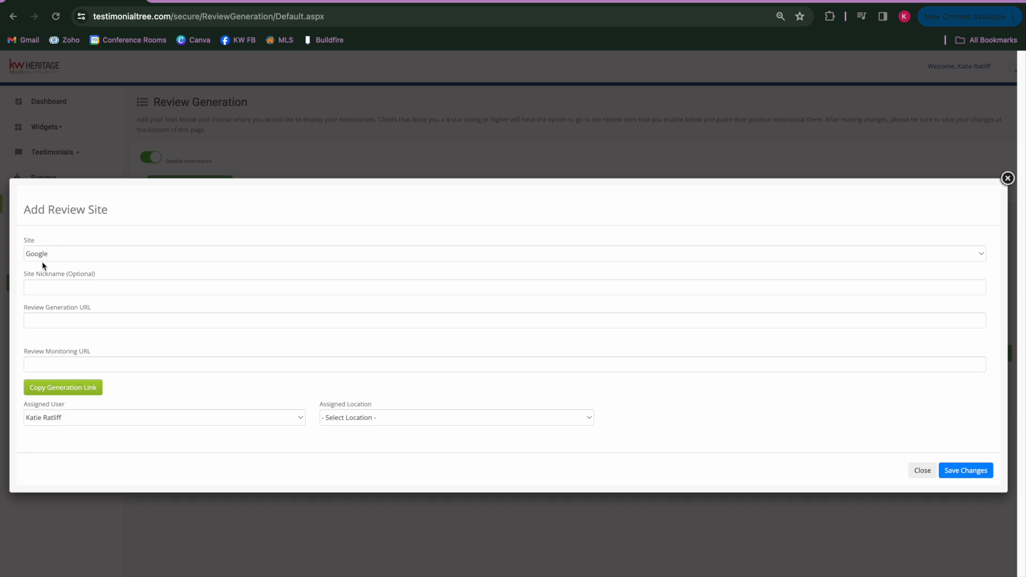
left_click(47, 289)
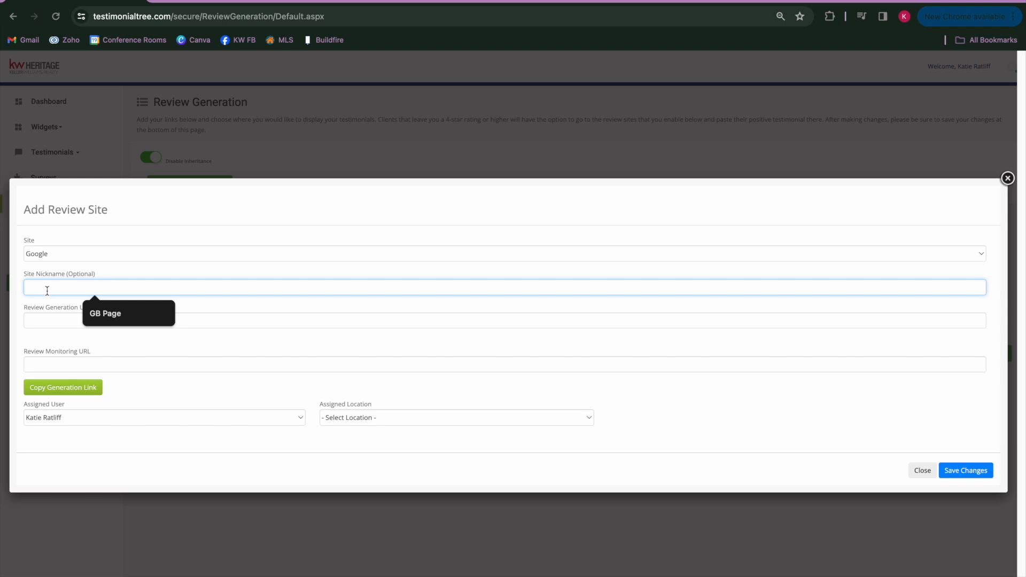
left_click(44, 321)
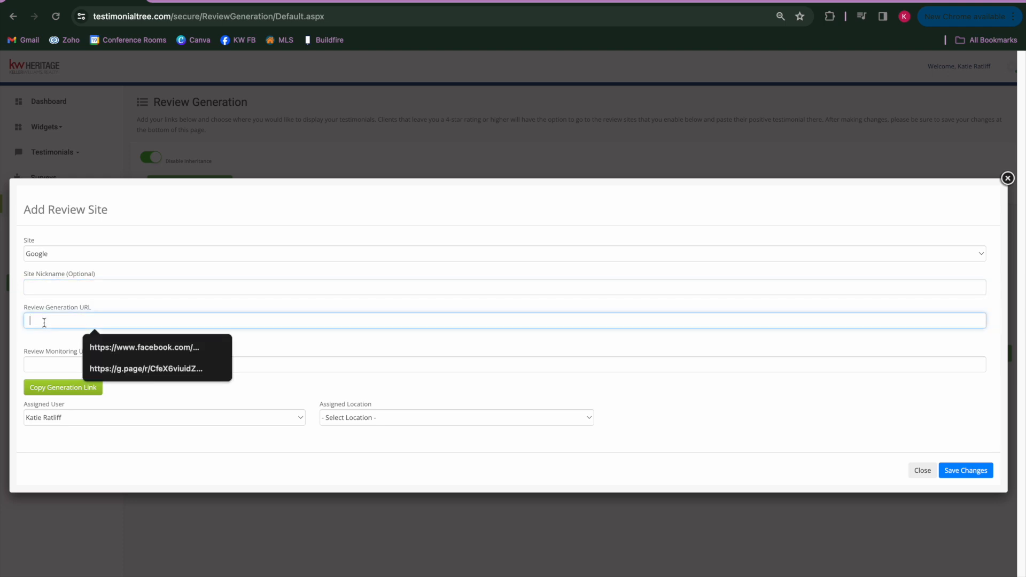
key("ctrl+v")
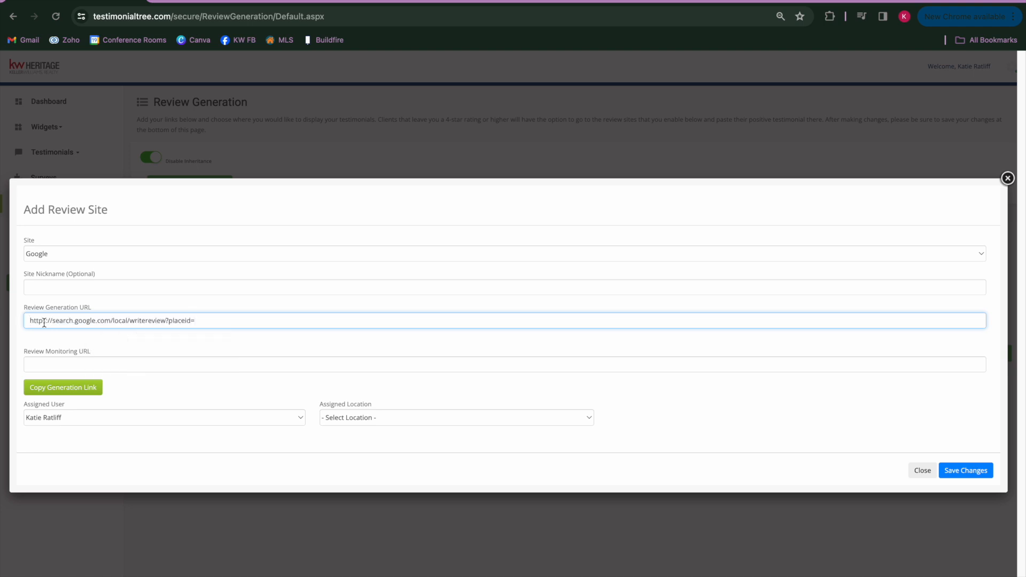
left_click_drag(203, 321, 165, 321)
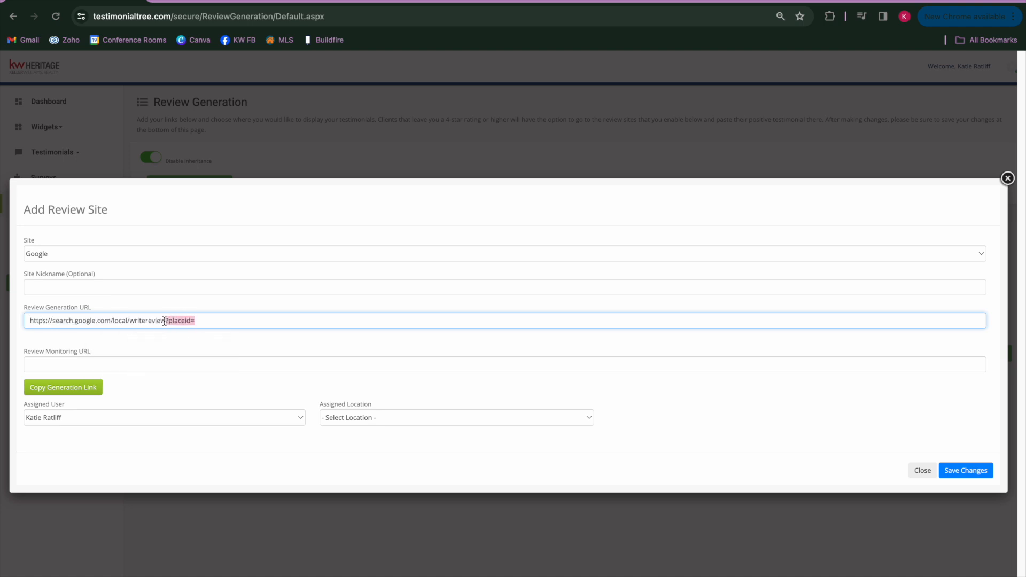
left_click(237, 324)
Copy the Keller Williams Heritage Place ID from the Google finder page and append it to the Review Generation URL in Testimonial Tree
left_click(198, 2)
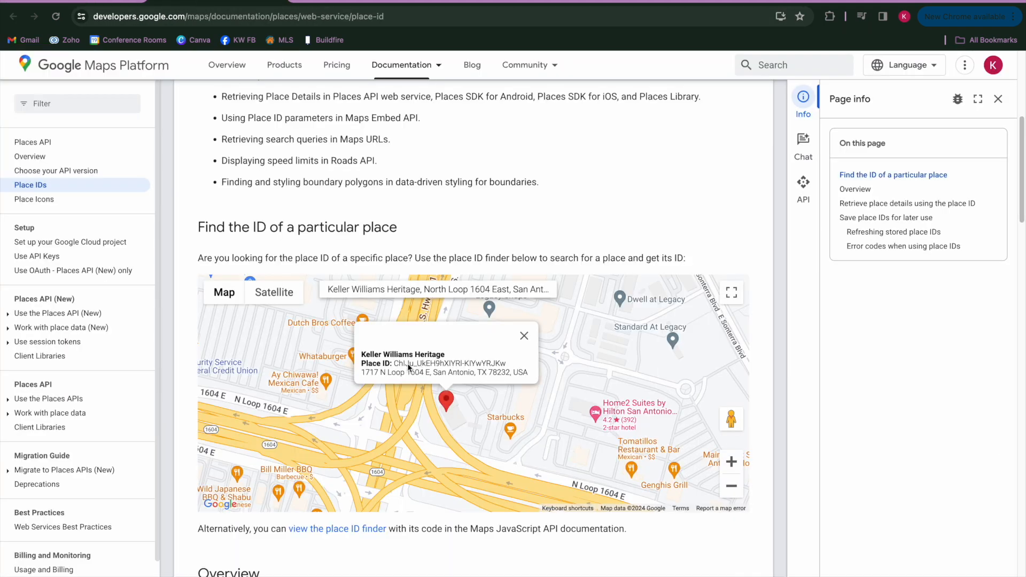
left_click_drag(393, 366, 510, 369)
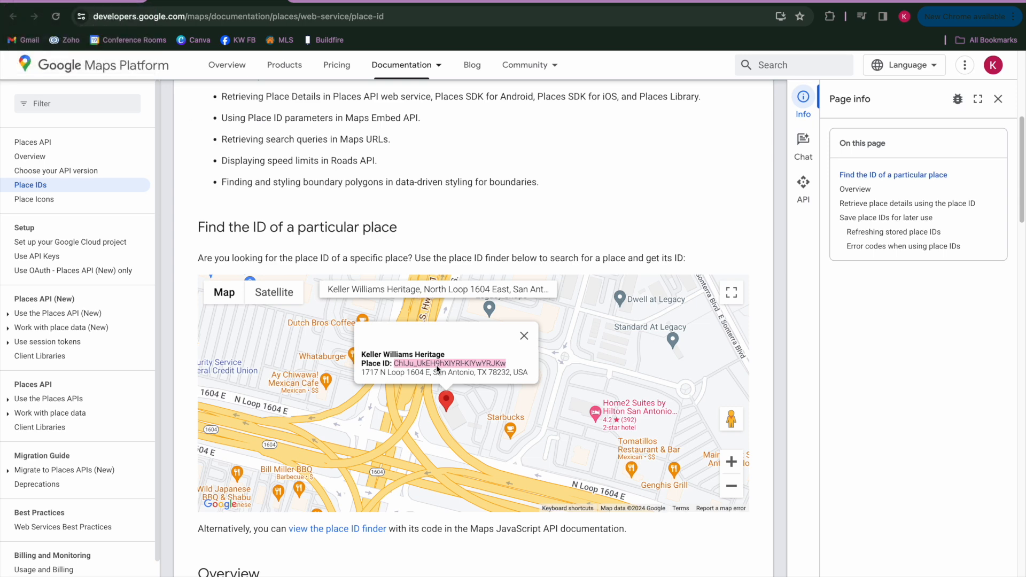
left_click(65, 2)
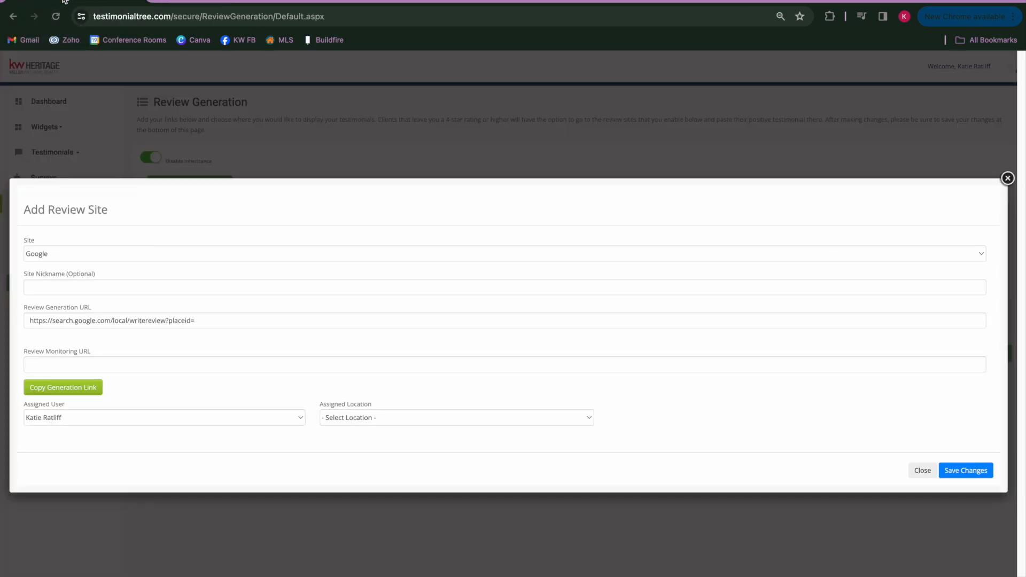
left_click(205, 320)
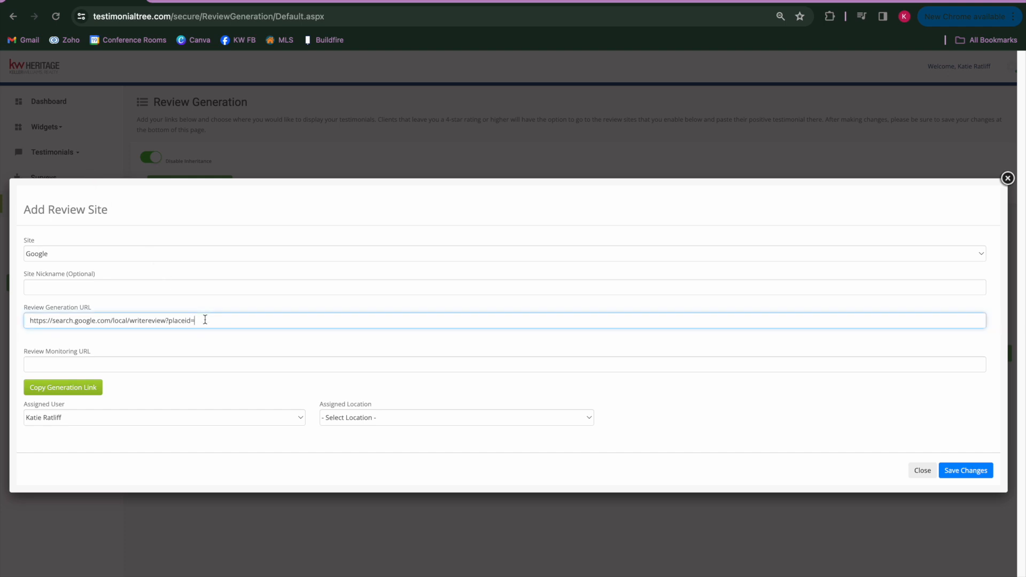
mouse_move(205, 320)
left_mouse_down()
mouse_move(84, 312)
mouse_move(27, 321)
mouse_move(213, 335)
left_mouse_up()
left_click(211, 322)
key("ctrl+v")
Copy the generation link into the Review Monitoring URL and save the new Google review site
left_click(70, 393)
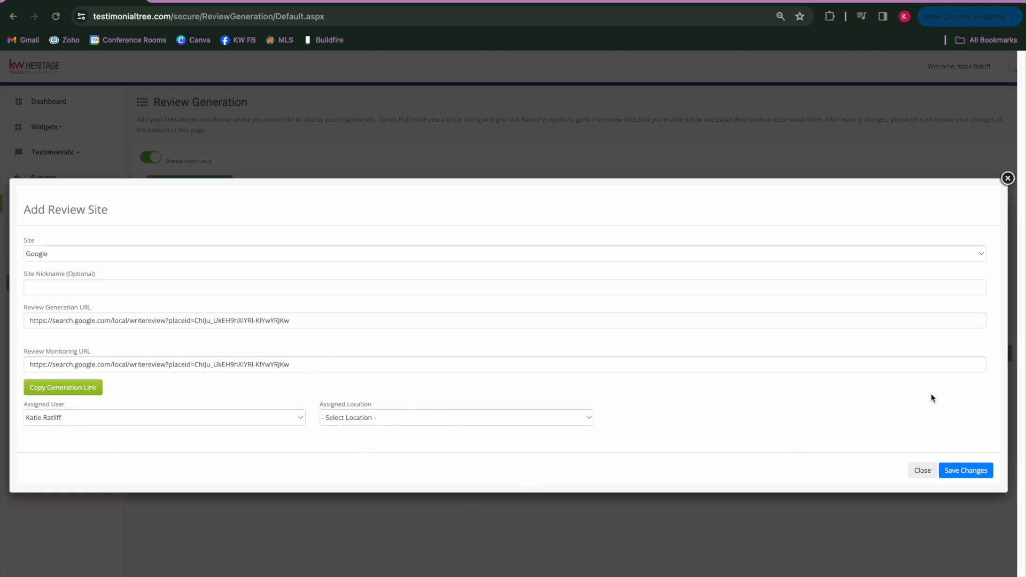
left_click(966, 476)
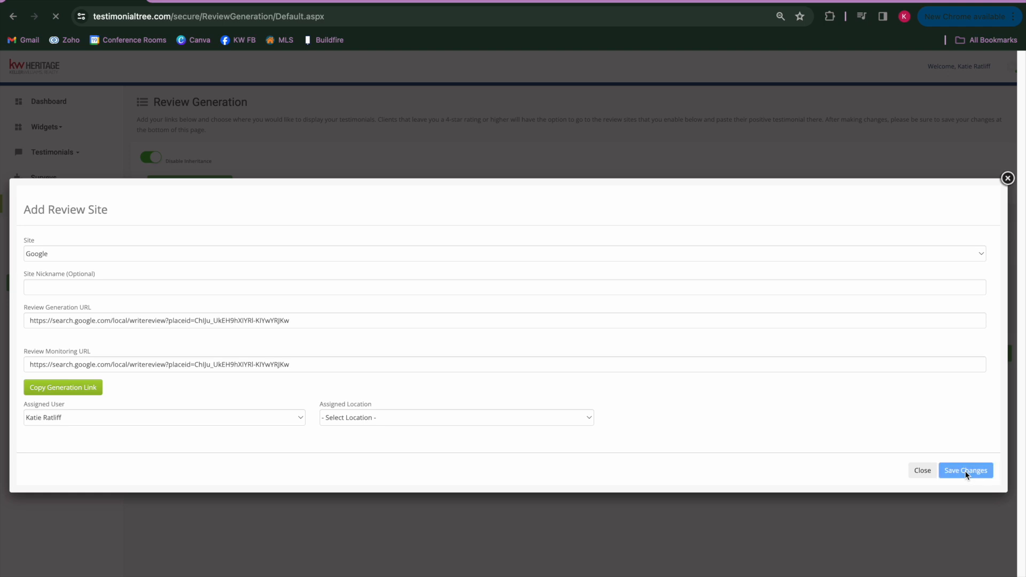